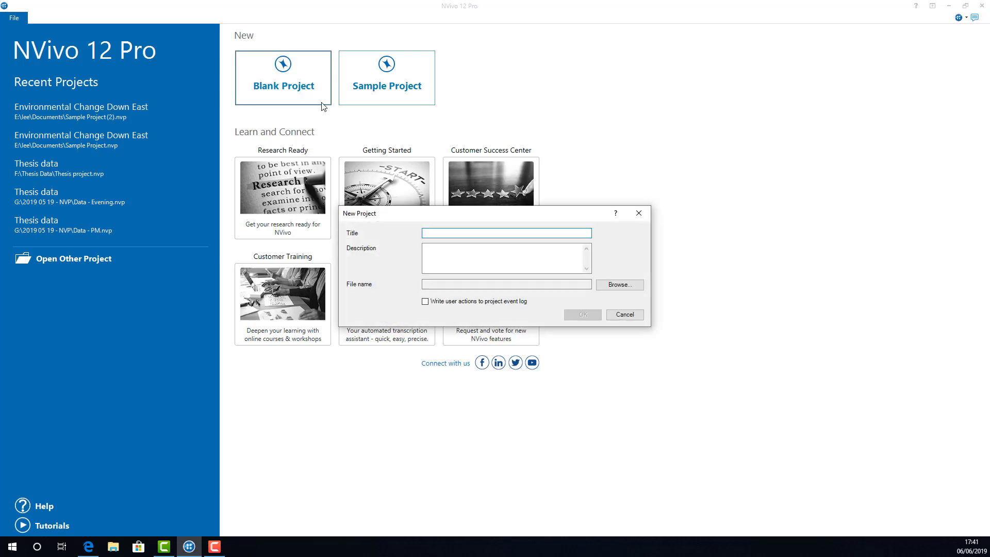
- Create the blank project with the title Demo and close its Quick Start Steps page
{"action": "type", "text": "Demo"}
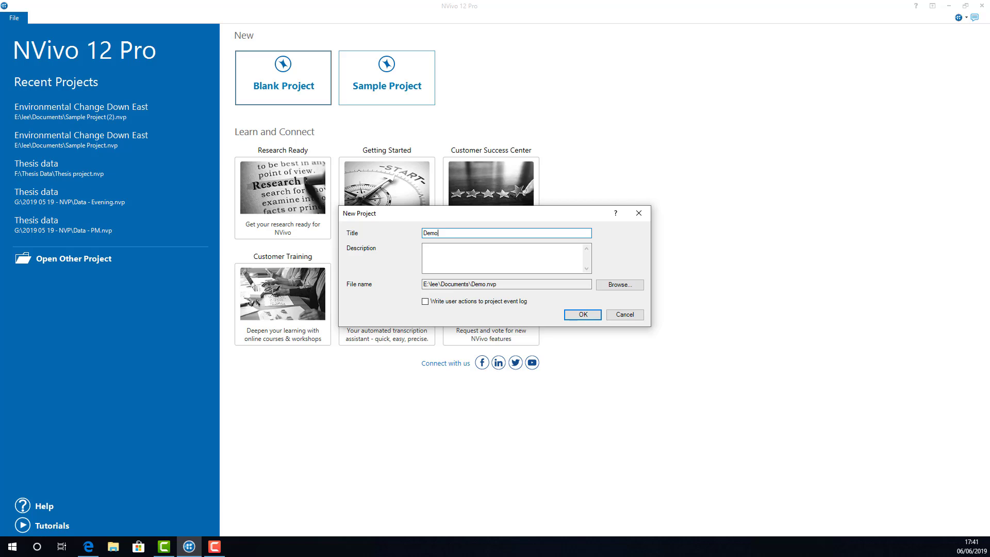
{"action": "left_click", "coordinate": [583, 315]}
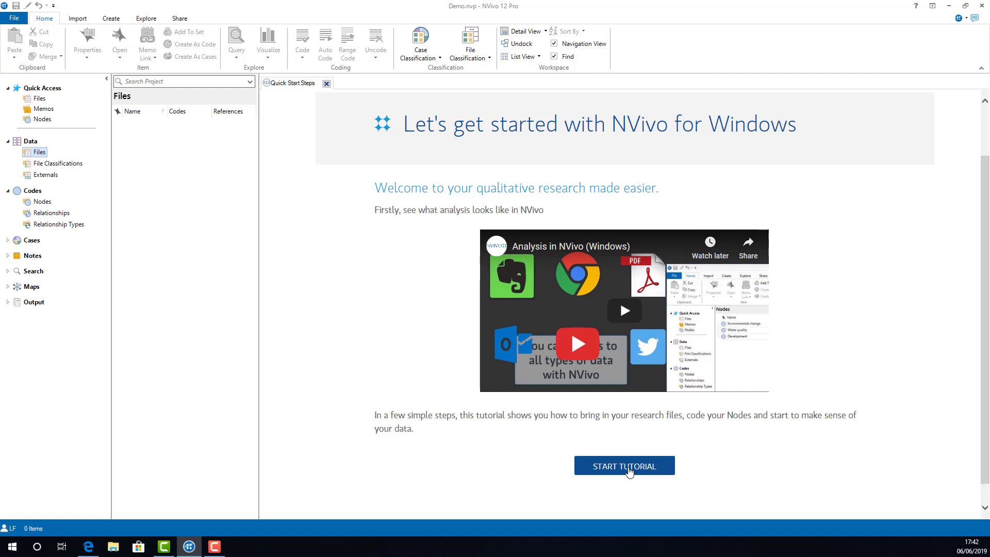
{"action": "left_click", "coordinate": [327, 84]}
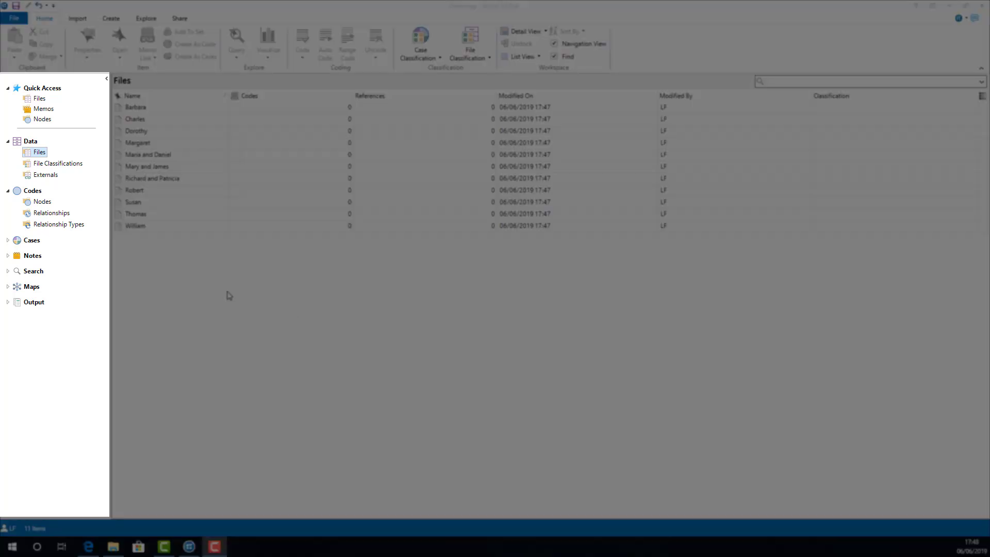
- Expand the Cases, Notes, Search, Maps and Output sections of the project navigation
{"action": "left_click", "coordinate": [7, 240]}
{"action": "left_click", "coordinate": [7, 279]}
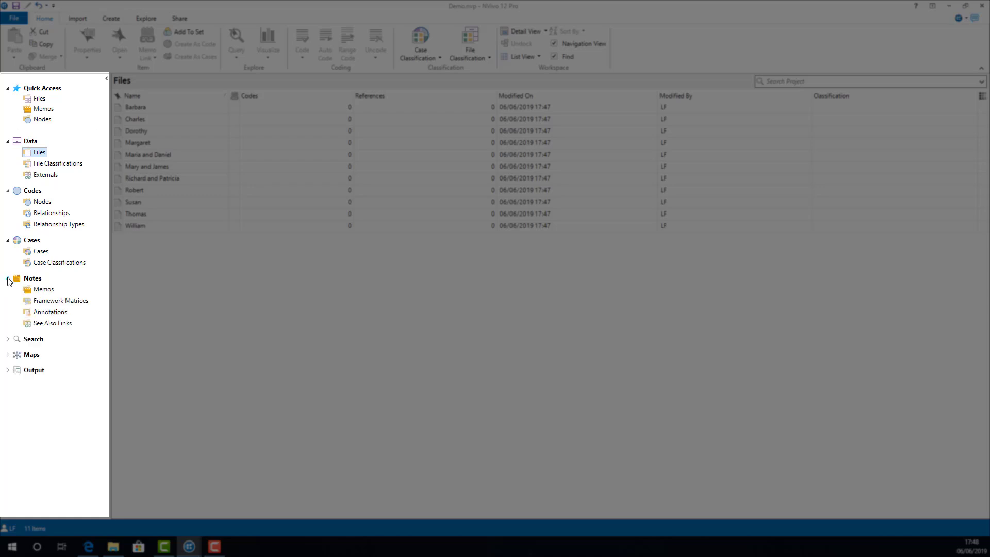
{"action": "left_click", "coordinate": [8, 339]}
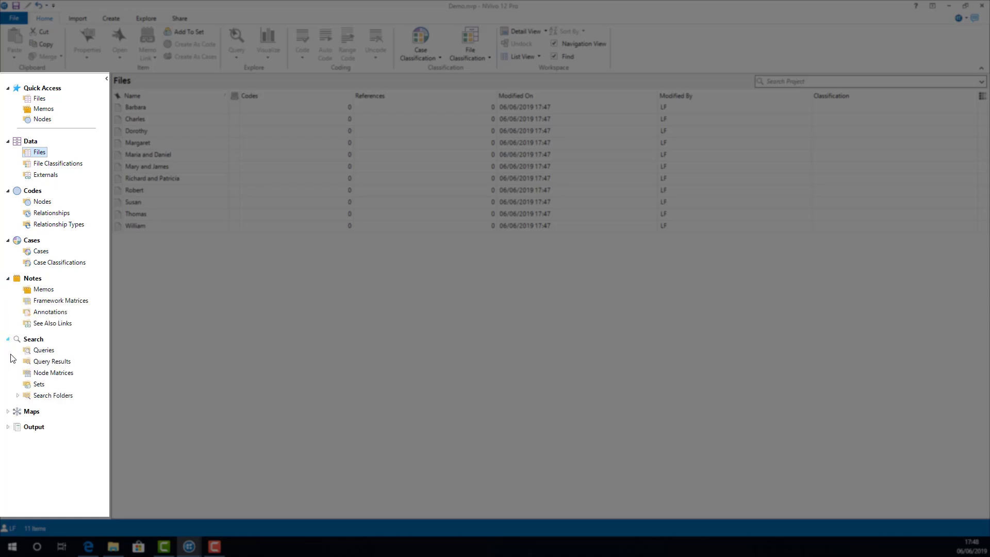
{"action": "left_click", "coordinate": [7, 412]}
{"action": "left_click", "coordinate": [7, 438]}
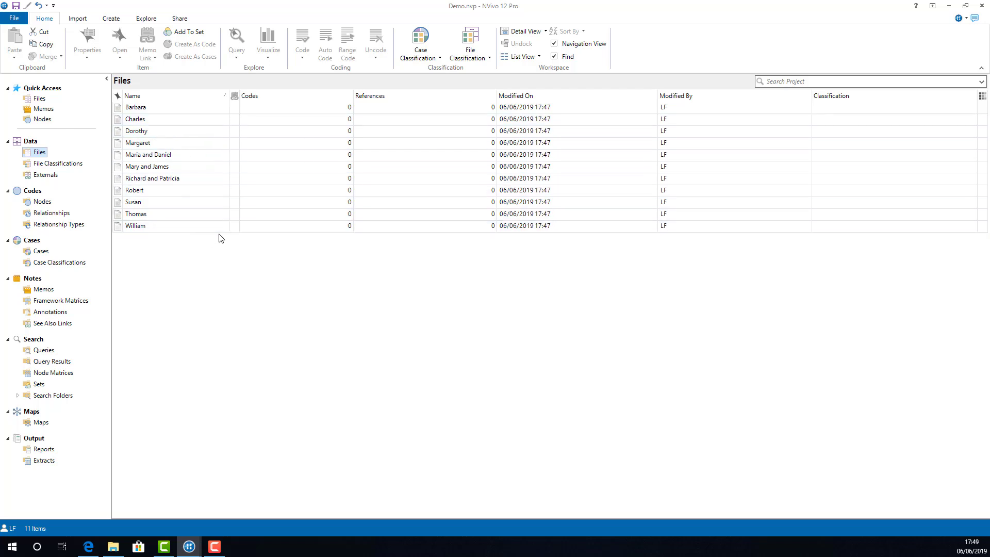
- View the project's file classifications and return to the list of data files
{"action": "left_click", "coordinate": [64, 164]}
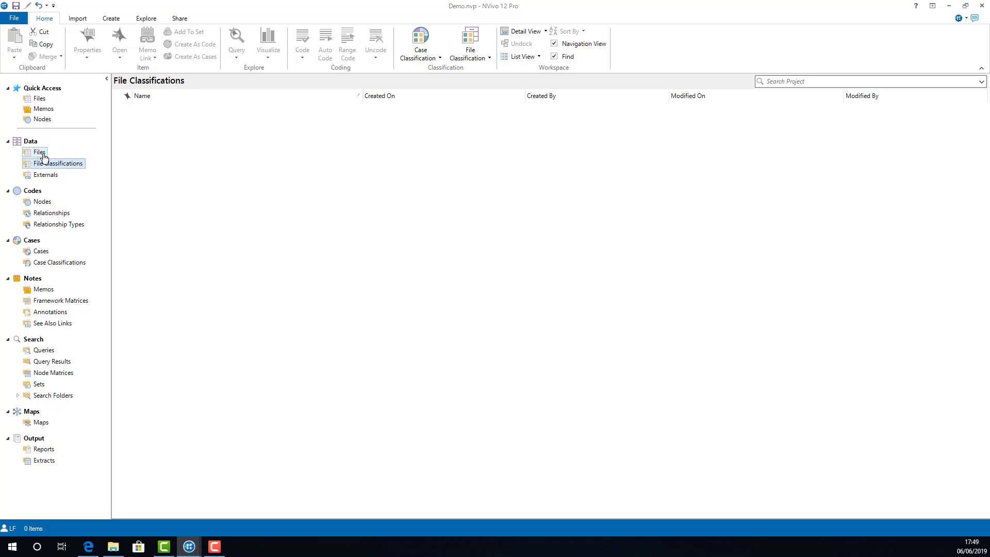
{"action": "left_click", "coordinate": [43, 155]}
{"action": "left_click", "coordinate": [53, 163]}
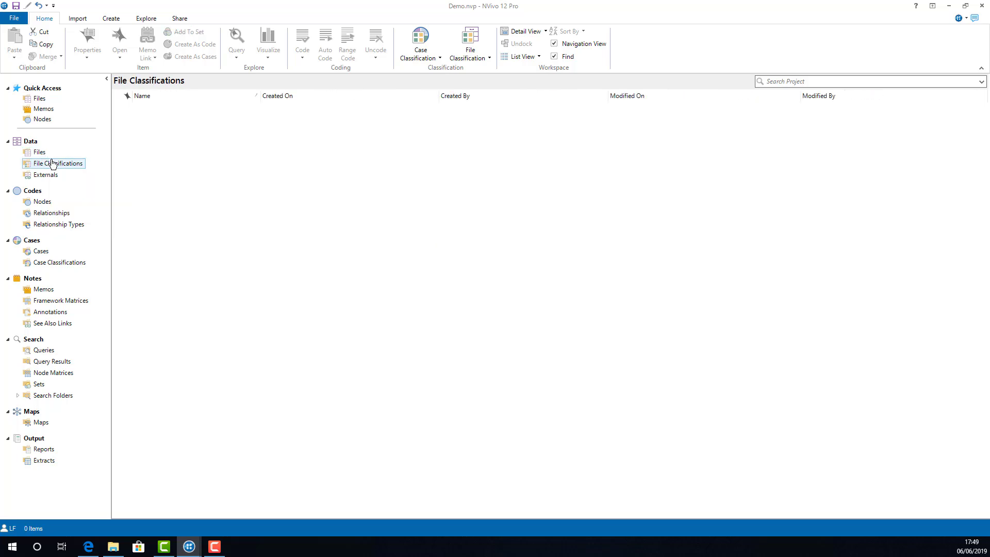
{"action": "left_click", "coordinate": [40, 153]}
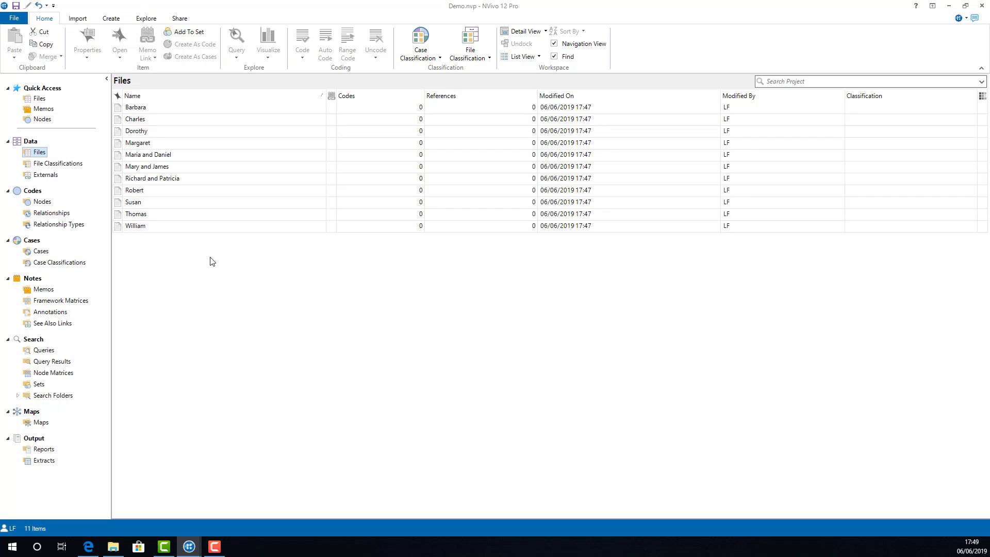
- Create a new folder named Demo under the data Files
{"action": "right_click", "coordinate": [37, 152]}
{"action": "left_click", "coordinate": [62, 154]}
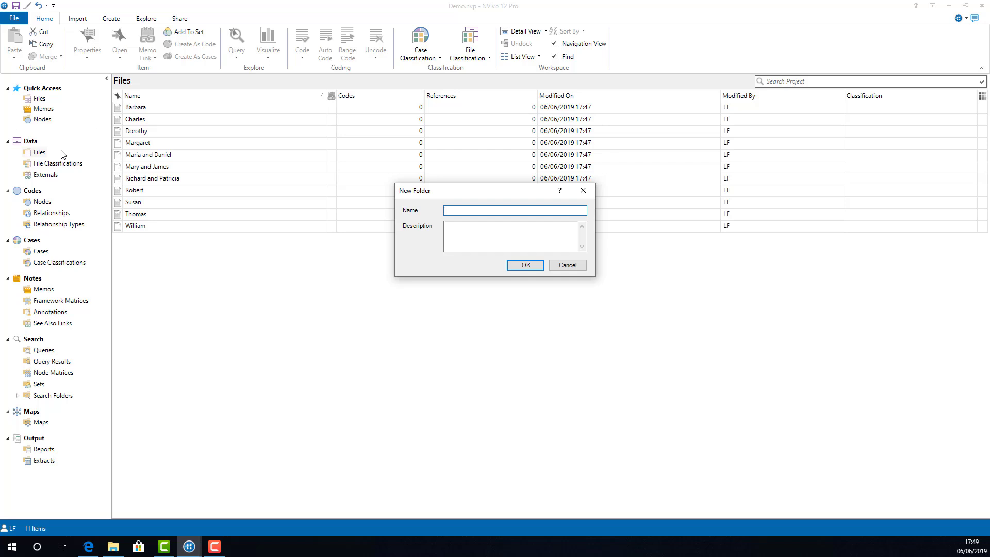
{"action": "type", "text": "Demo"}
{"action": "key", "text": "Return"}
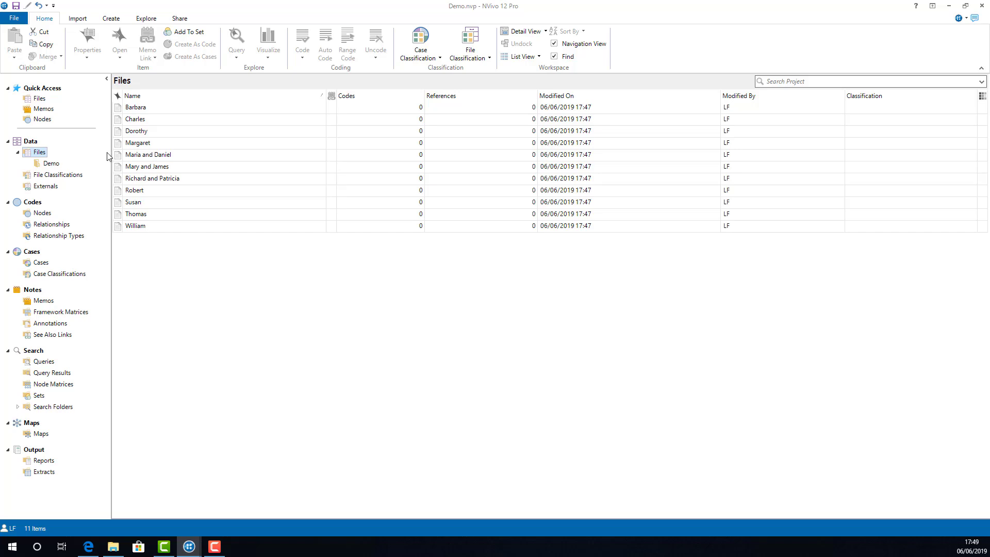
- Open the fourth to seventh interview files in the list for reading
{"action": "double_click", "coordinate": [181, 147]}
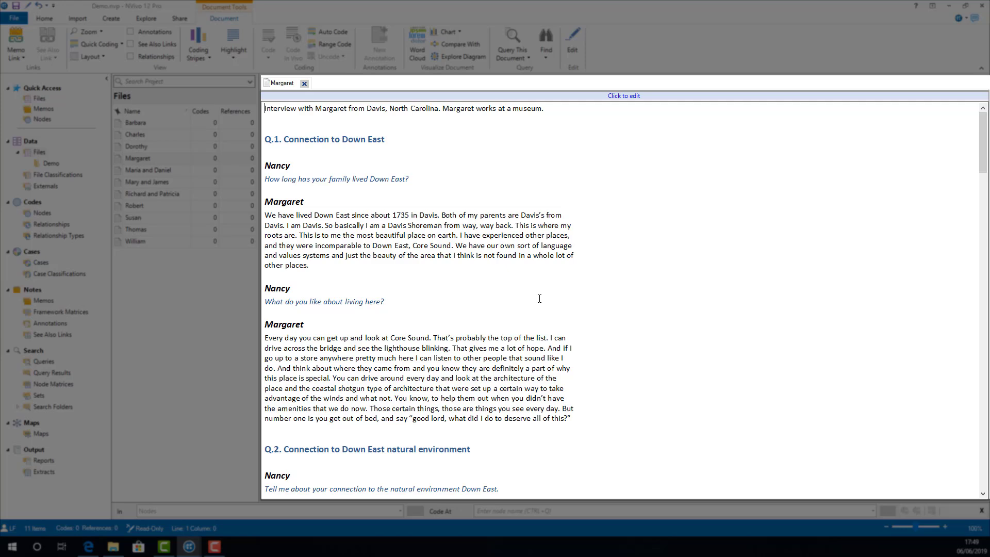
{"action": "double_click", "coordinate": [155, 171]}
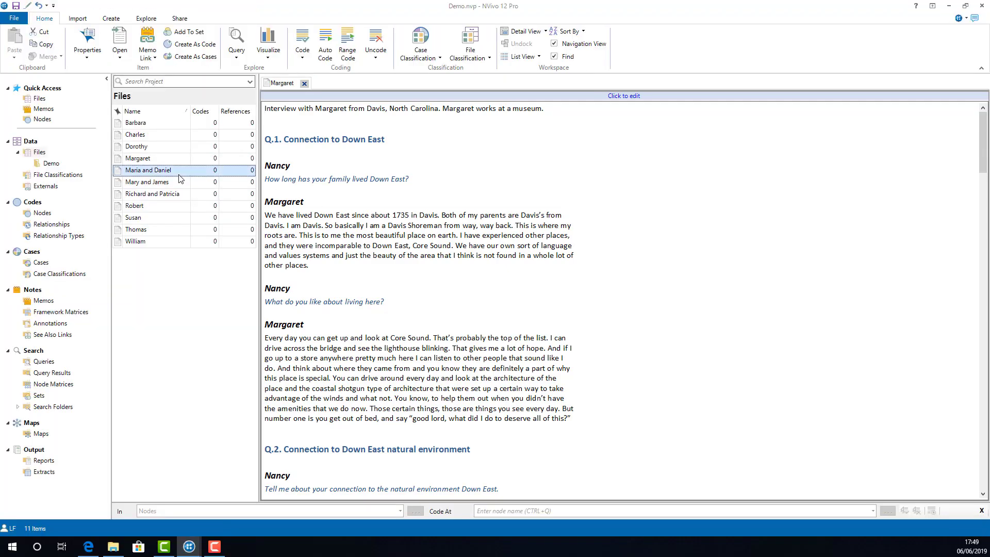
{"action": "double_click", "coordinate": [176, 184]}
{"action": "double_click", "coordinate": [176, 196]}
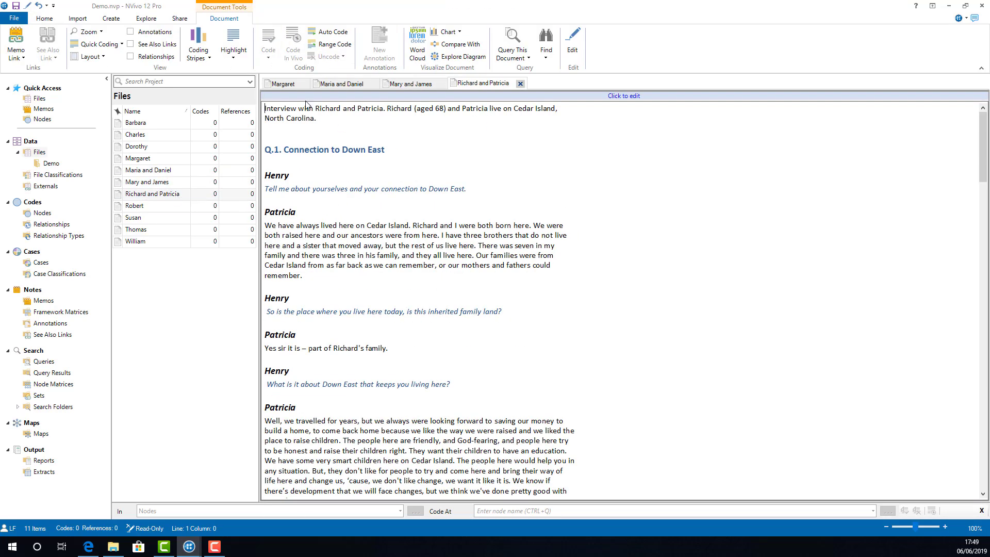
- Switch through the four open interview documents in turn and close them all
{"action": "left_click", "coordinate": [285, 85]}
{"action": "left_click", "coordinate": [341, 85]}
{"action": "left_click", "coordinate": [411, 83]}
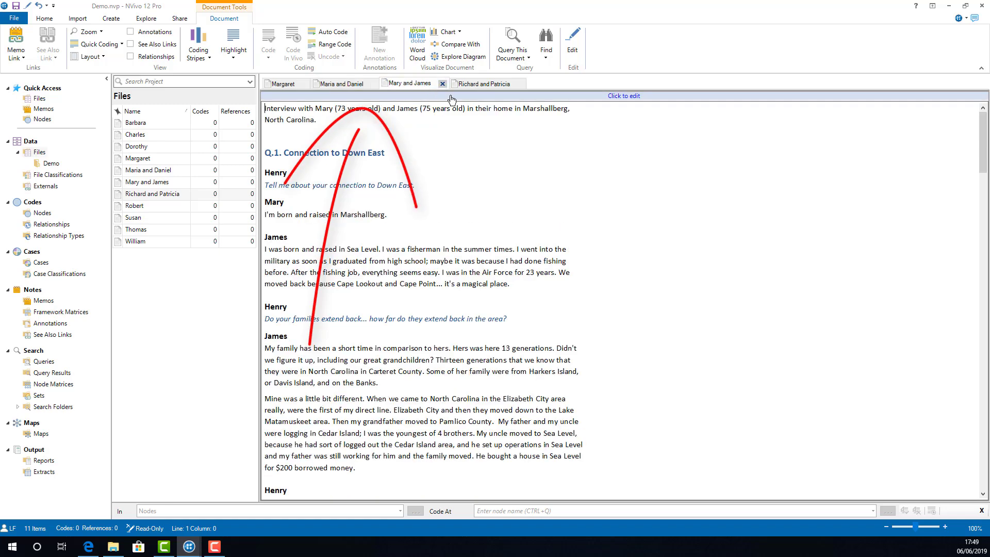
{"action": "left_click", "coordinate": [483, 83]}
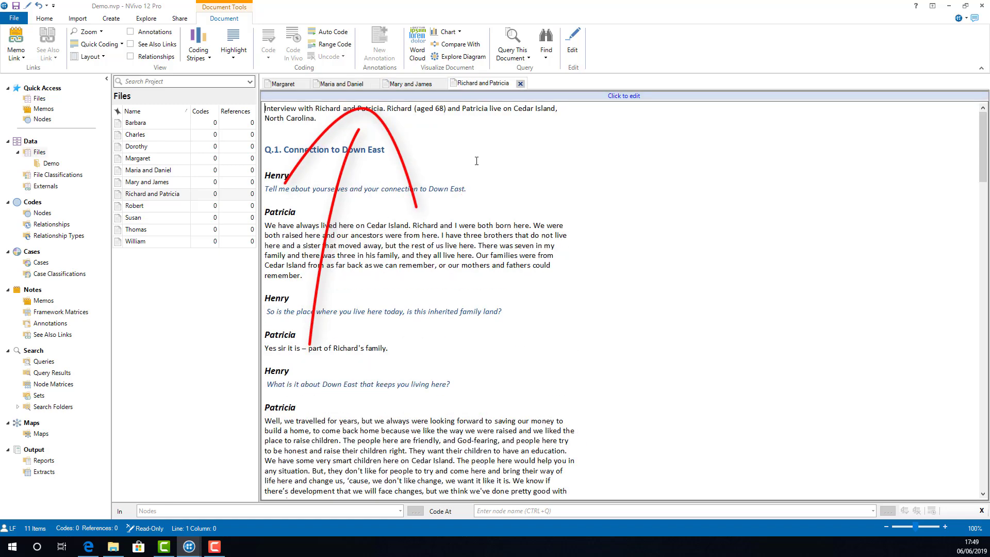
{"action": "right_click", "coordinate": [480, 83]}
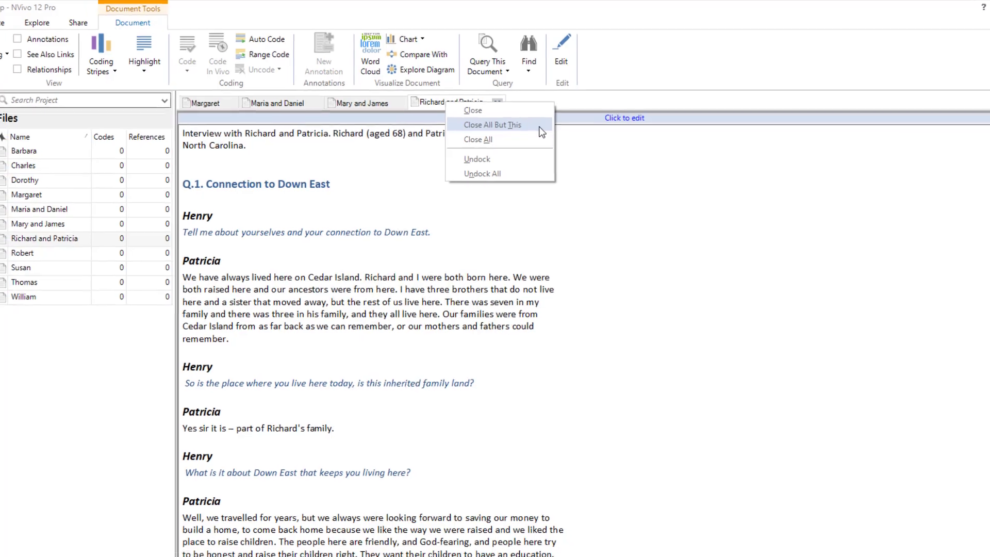
{"action": "left_click", "coordinate": [539, 142]}
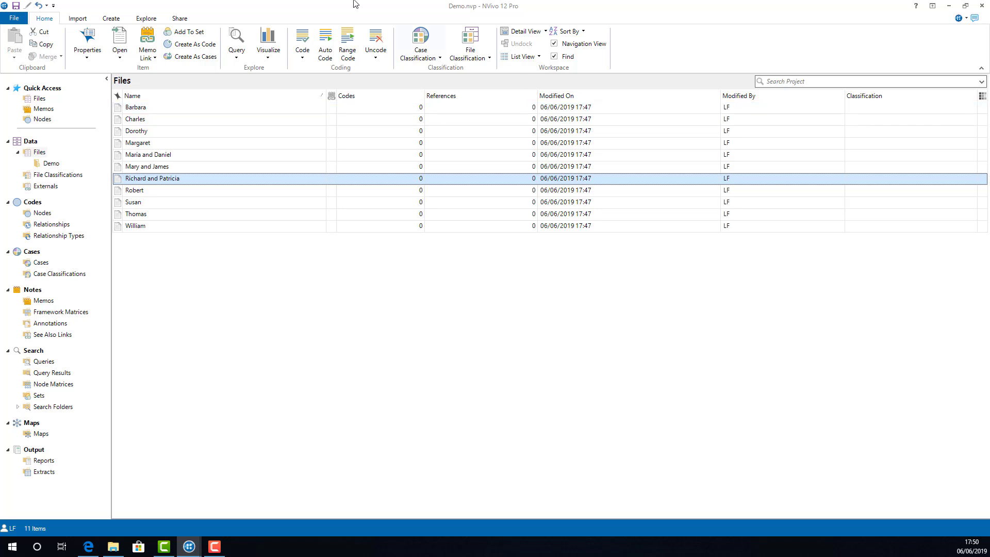
- Examine the available import, create, explore and share commands, ending back at the home commands
{"action": "left_click", "coordinate": [77, 18]}
{"action": "left_click", "coordinate": [111, 20]}
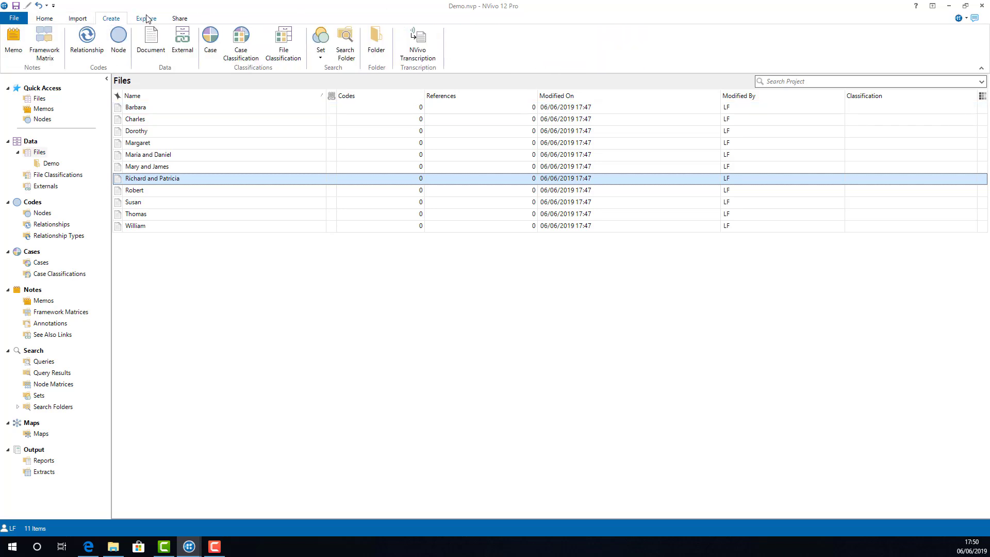
{"action": "left_click", "coordinate": [146, 18]}
{"action": "left_click", "coordinate": [180, 19]}
{"action": "left_click", "coordinate": [154, 19]}
{"action": "left_click", "coordinate": [118, 19]}
{"action": "left_click", "coordinate": [80, 19]}
{"action": "left_click", "coordinate": [50, 19]}
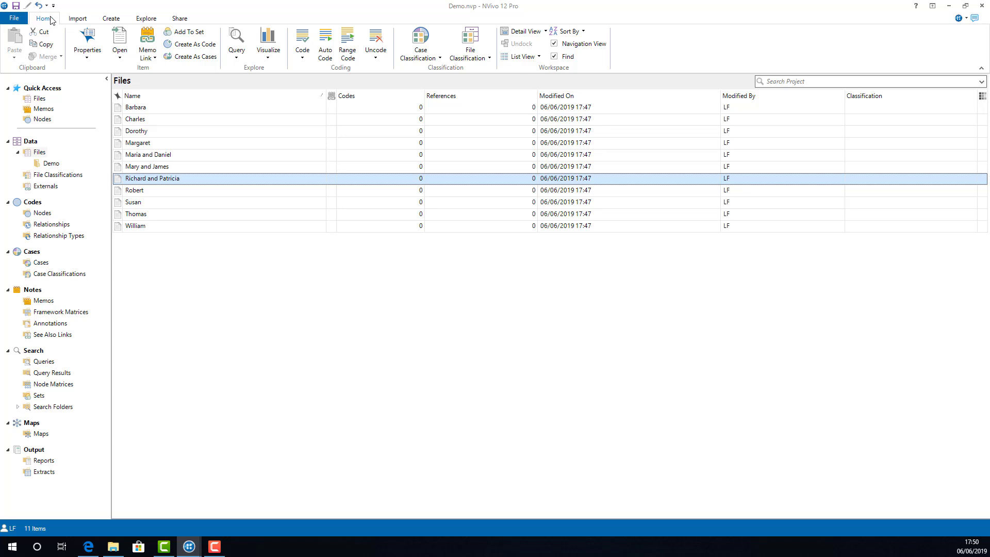
{"action": "right_click", "coordinate": [201, 248]}
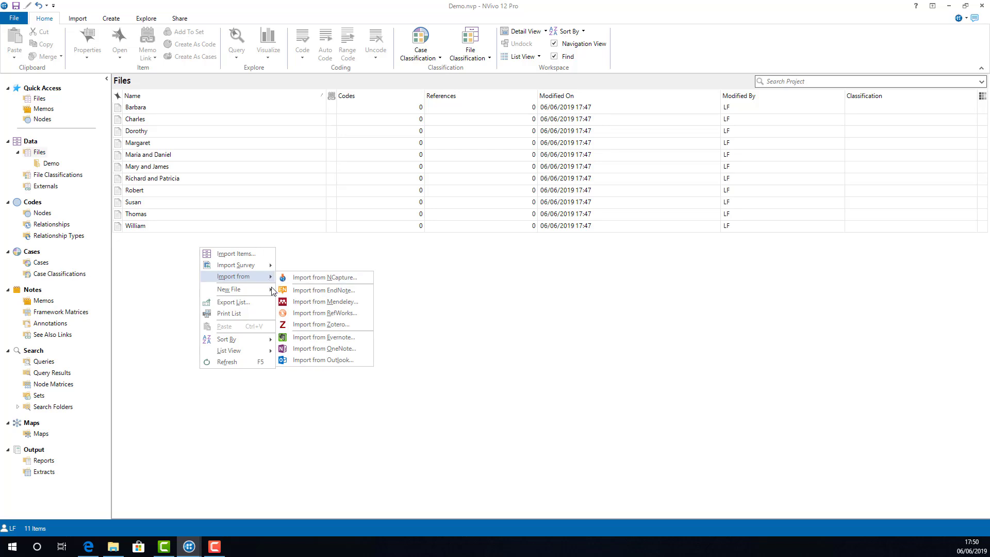
{"action": "mouse_move", "coordinate": [266, 291]}
{"action": "left_click", "coordinate": [291, 274]}
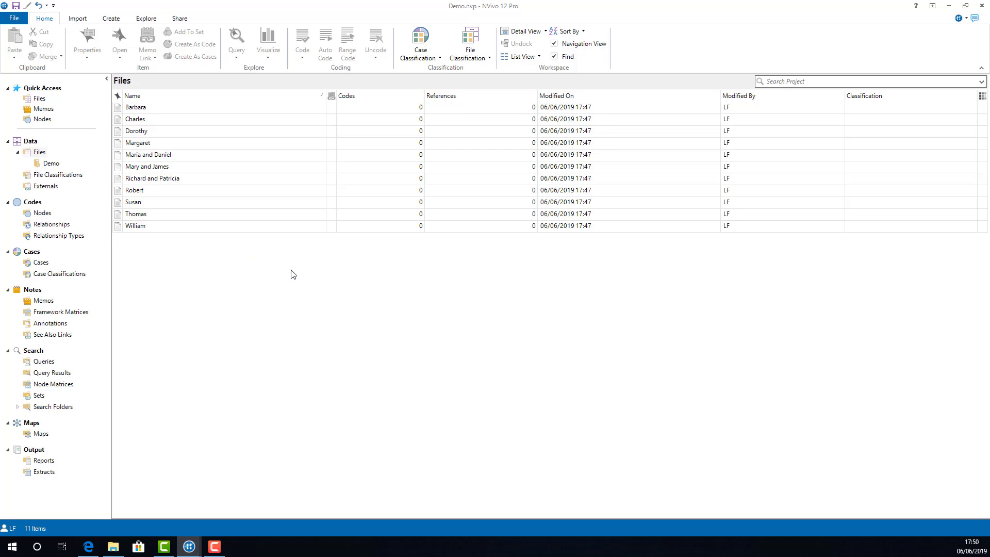